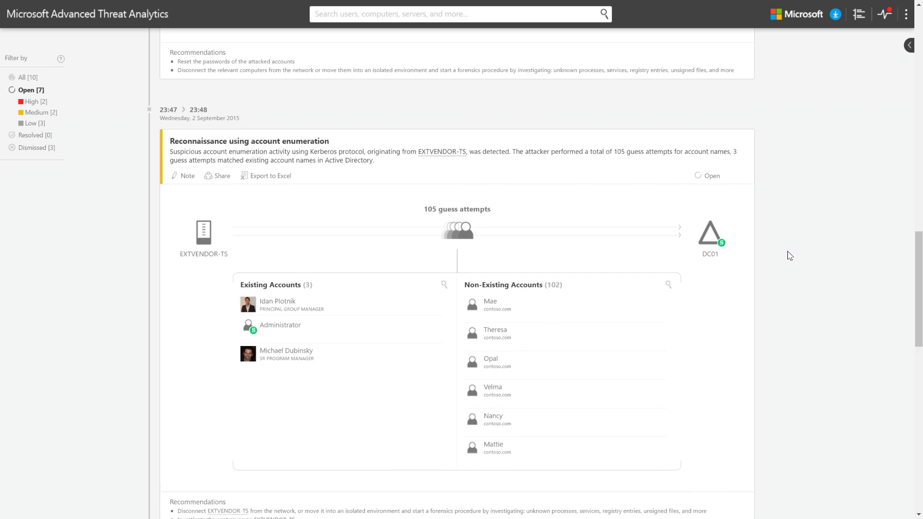
scroll(789, 256, "up", 2)
scroll(789, 256, "up", 2)
scroll(789, 256, "up", 2)
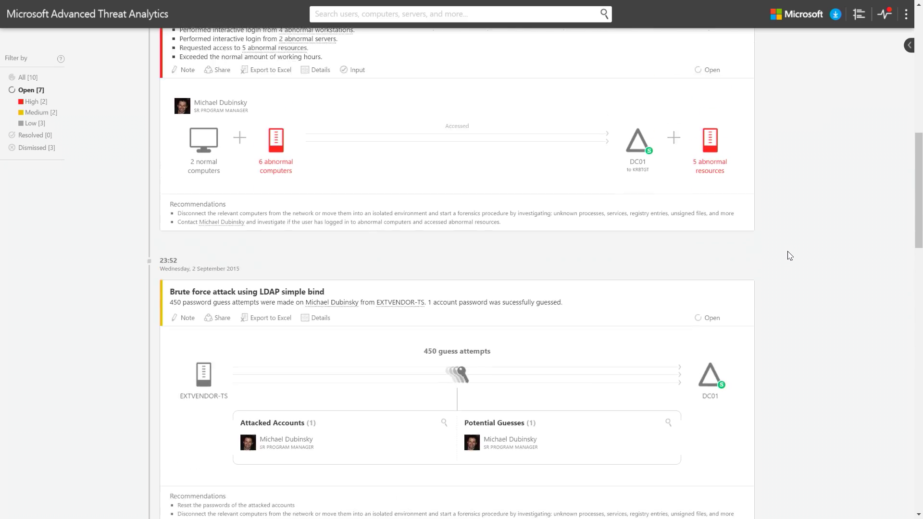
scroll(789, 255, "up", 2)
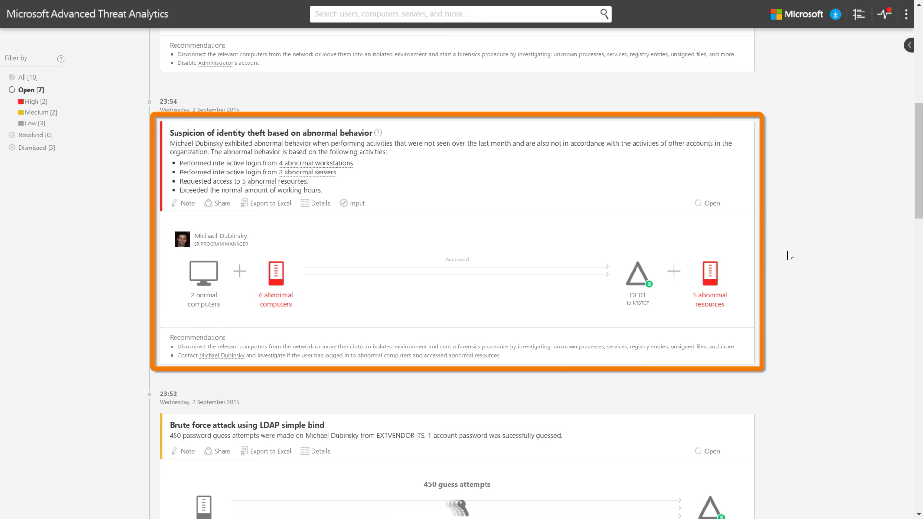
scroll(789, 255, "up", 5)
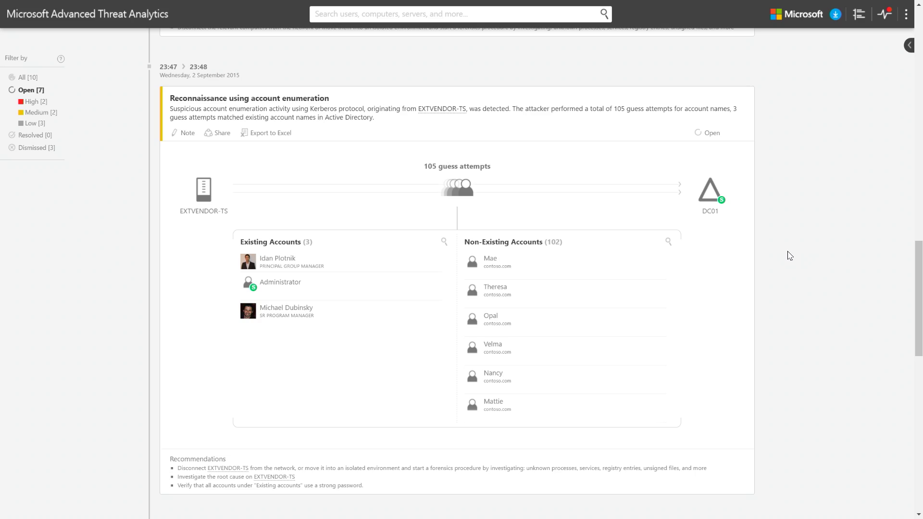
scroll(788, 256, "up", 3)
scroll(788, 256, "up", 3)
scroll(788, 256, "up", 3)
scroll(788, 255, "up", 3)
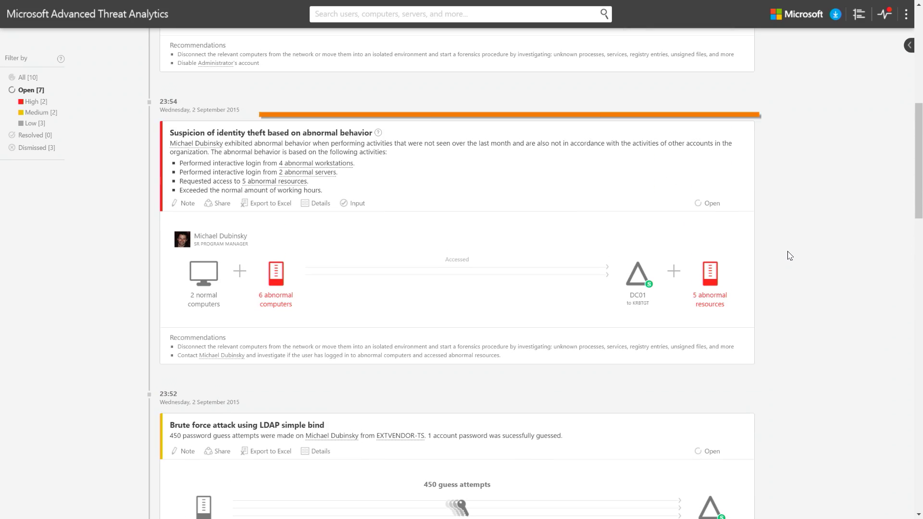
scroll(788, 256, "up", 1)
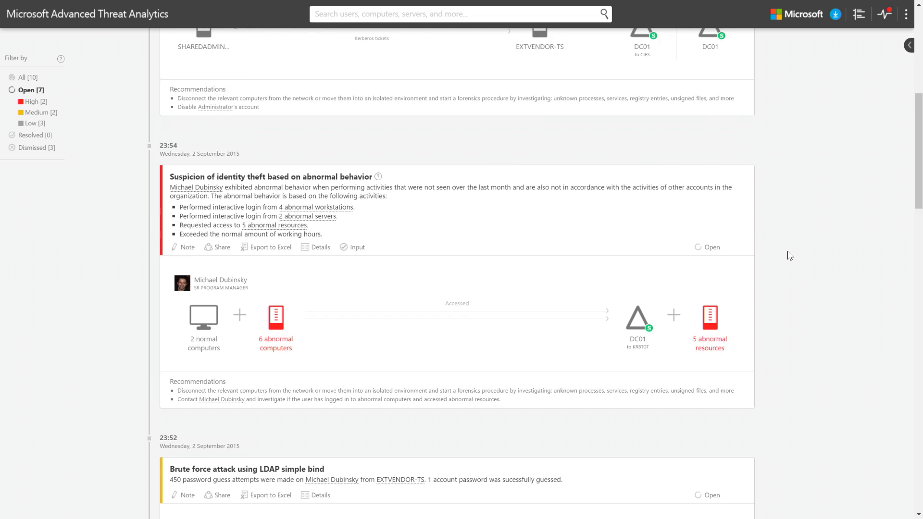
scroll(789, 256, "up", 4)
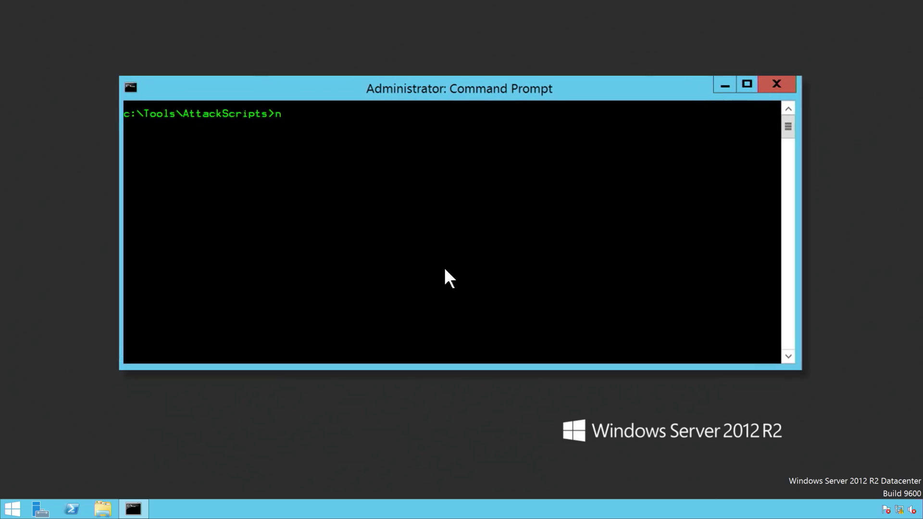
type("01")
Run the netsess session enumeration command against dc01
key("Return")
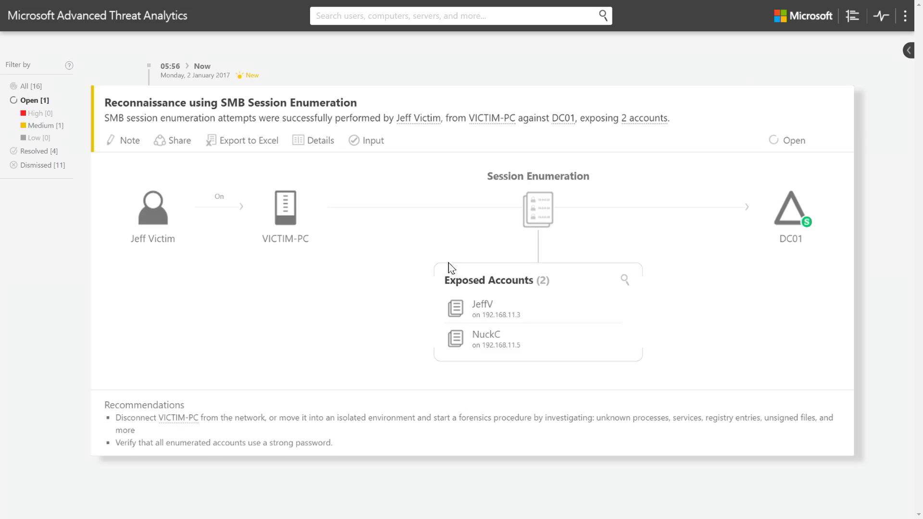
Export the SMB Session Enumeration alert's data to an Excel workbook
left_click(257, 142)
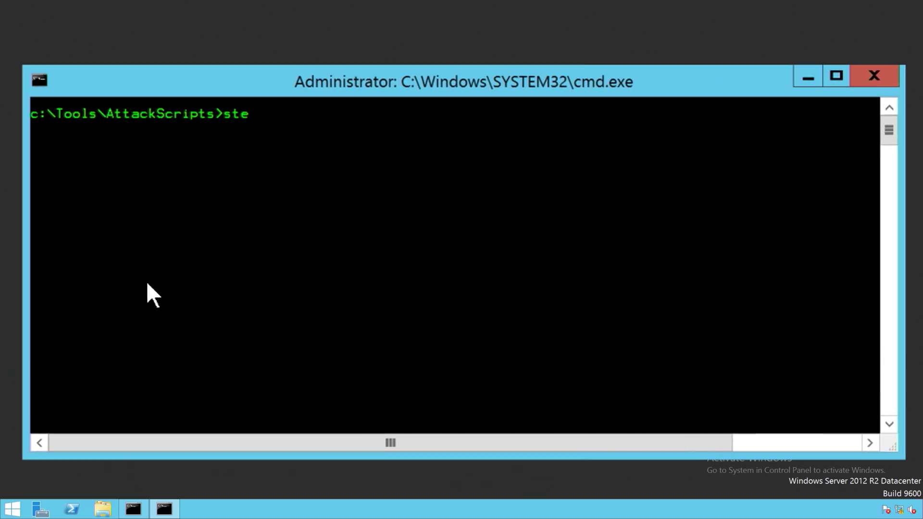
Run StealTickets.bat to dump Admin-PC's Kerberos tickets and copy 25 ticket files locally
key("Tab")
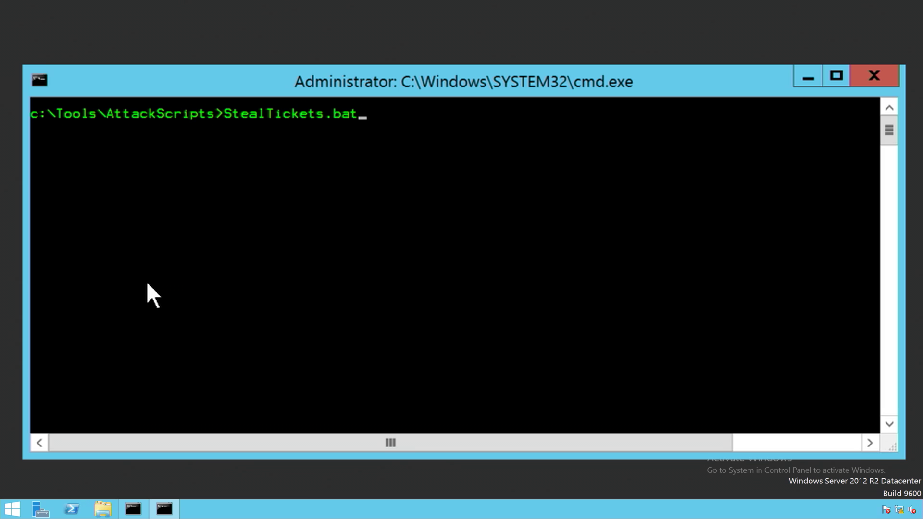
key("Return")
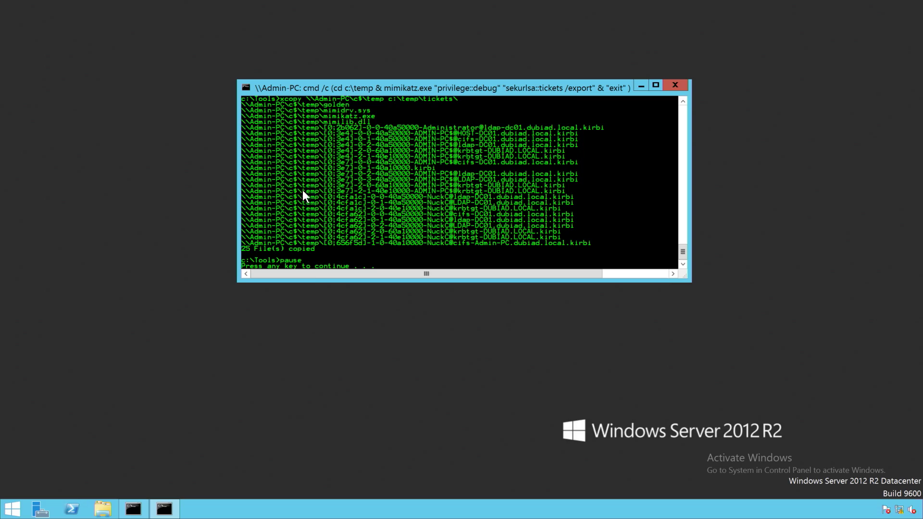
key("Return")
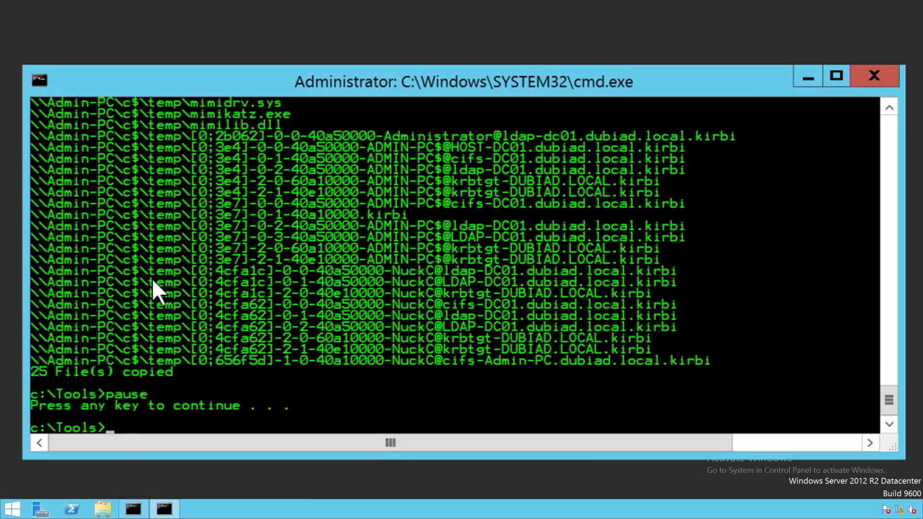
type("cdAttackScripts")
Run UseStolenTickets.bat from the AttackScripts folder to inject a stolen Kerberos ticket
key("Return")
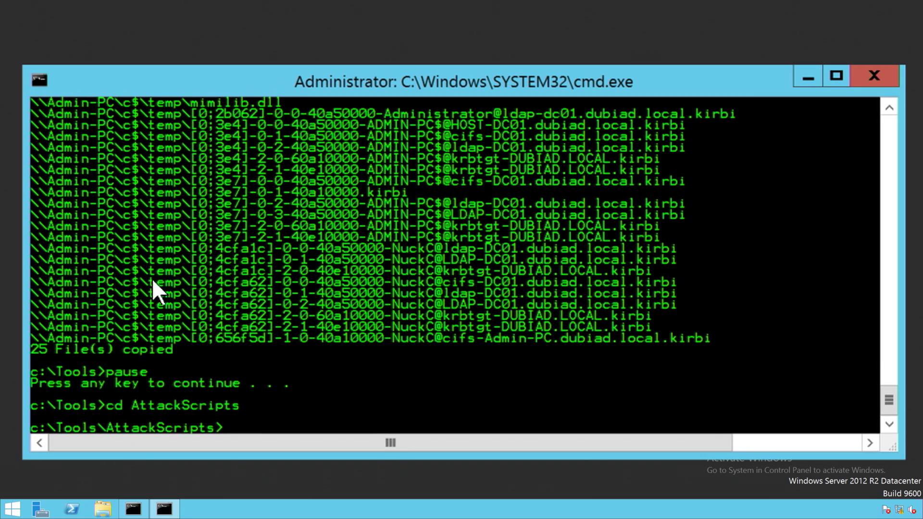
type("use")
key("Tab")
key("Return")
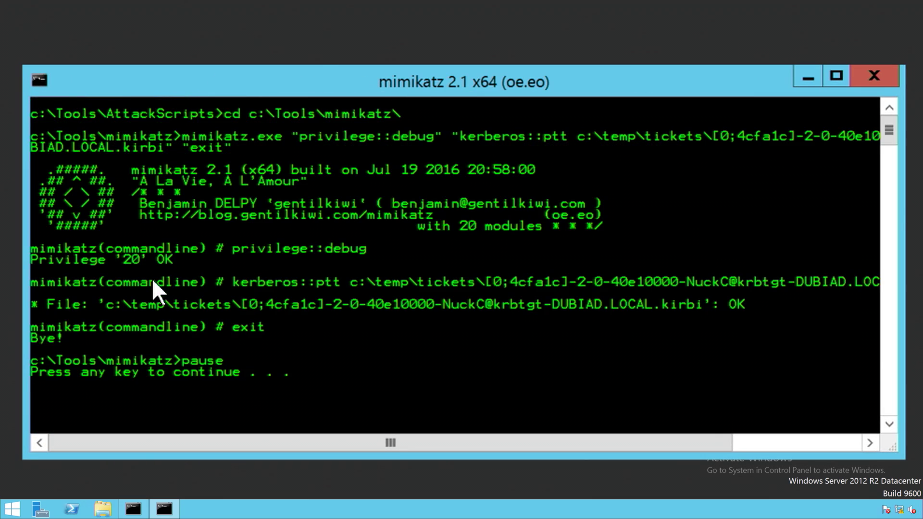
key("Return")
type("kl")
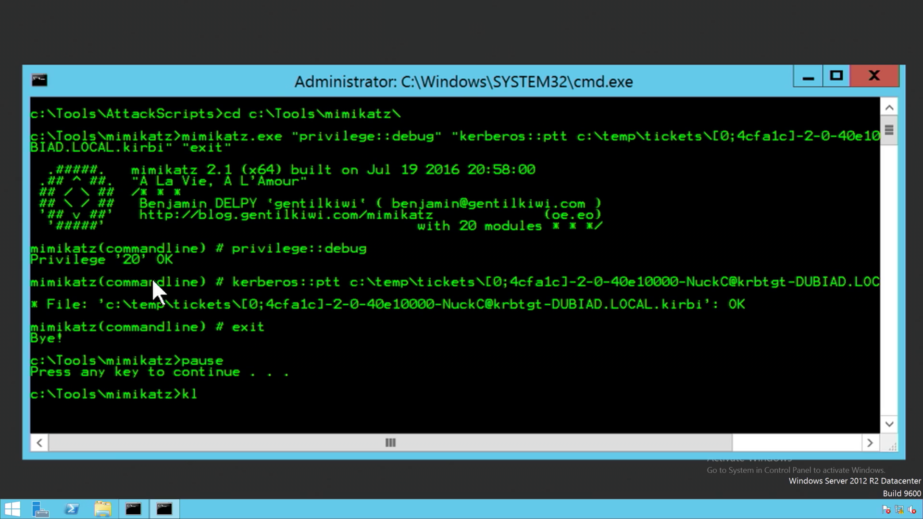
type("ist")
List the cached Kerberos tickets with klist, then list \\dc01\c$ contents
key("Return")
type("dir \\dc01\\c")
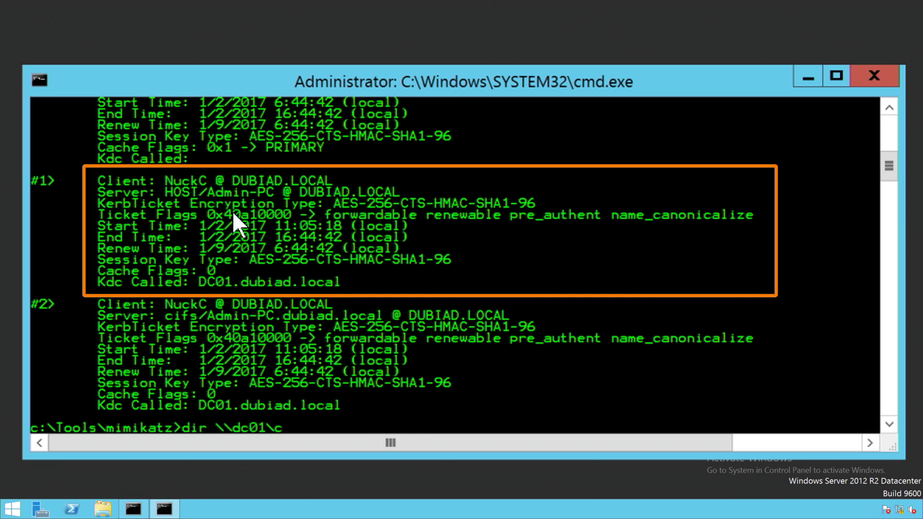
type("$")
key("Return")
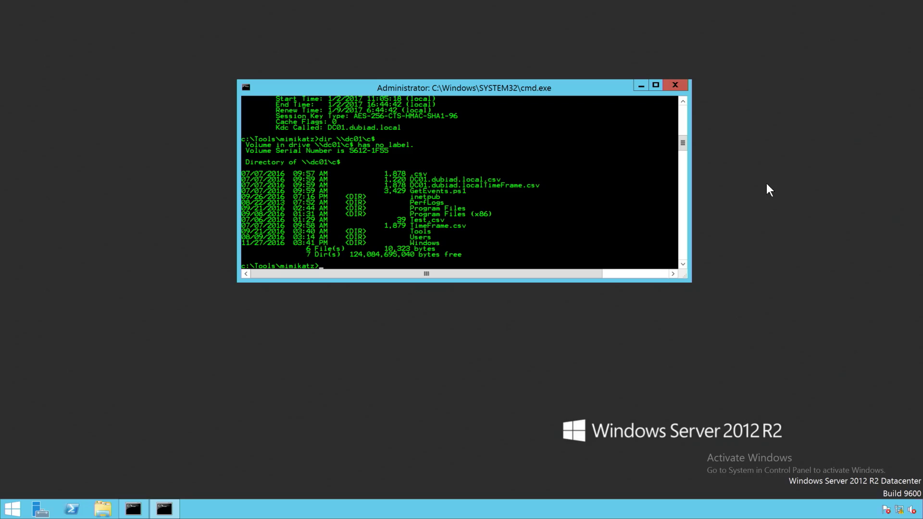
Open the \\finance-fs share via Run and move through the FY16, FY17 and M&A folders
key("super+r")
key("Return")
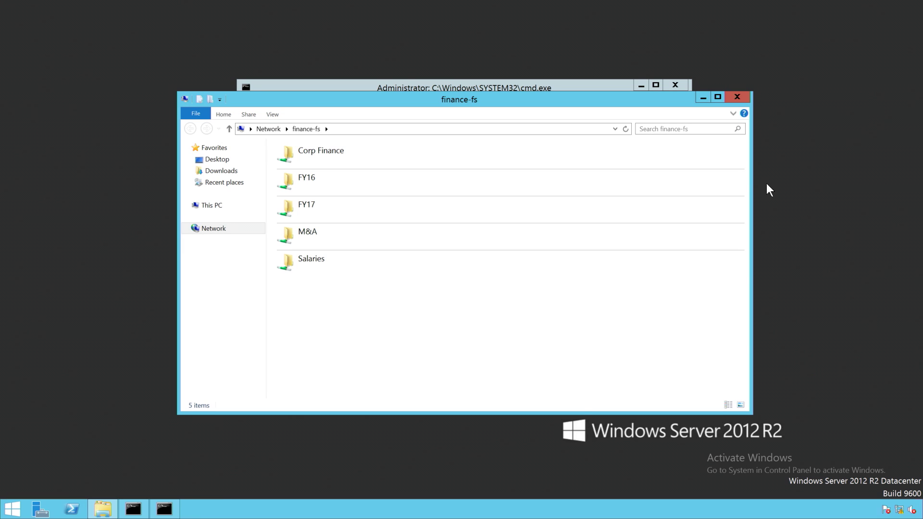
key("f")
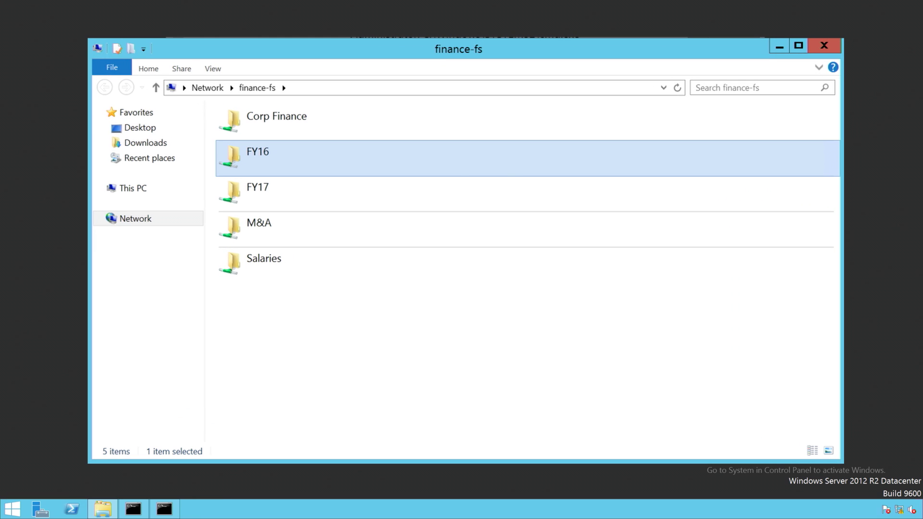
key("Down")
key("Down")
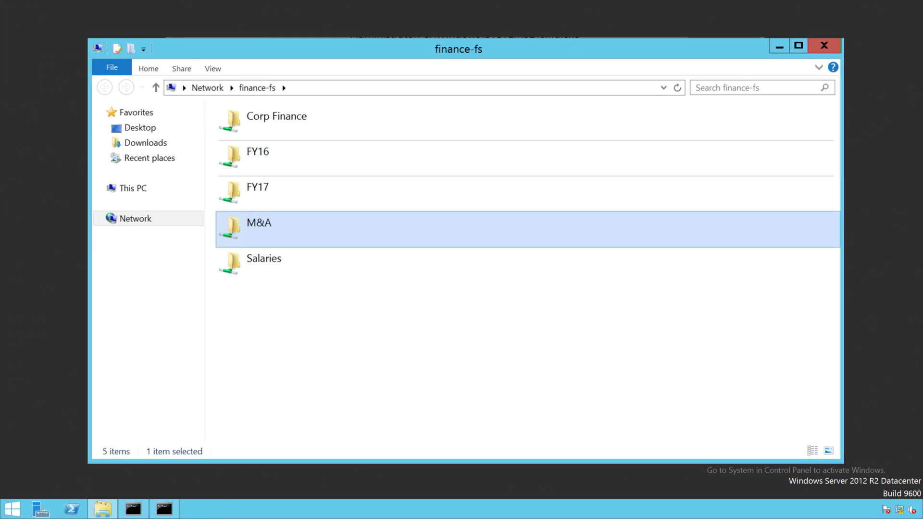
key("Down")
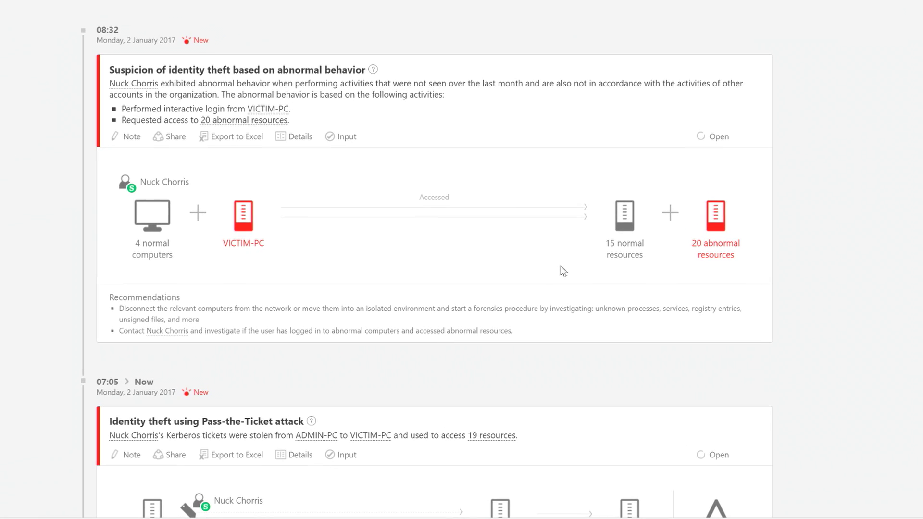
View the abnormal-behavior alert's list of 15 normal resources accessed, then close it
left_click(615, 240)
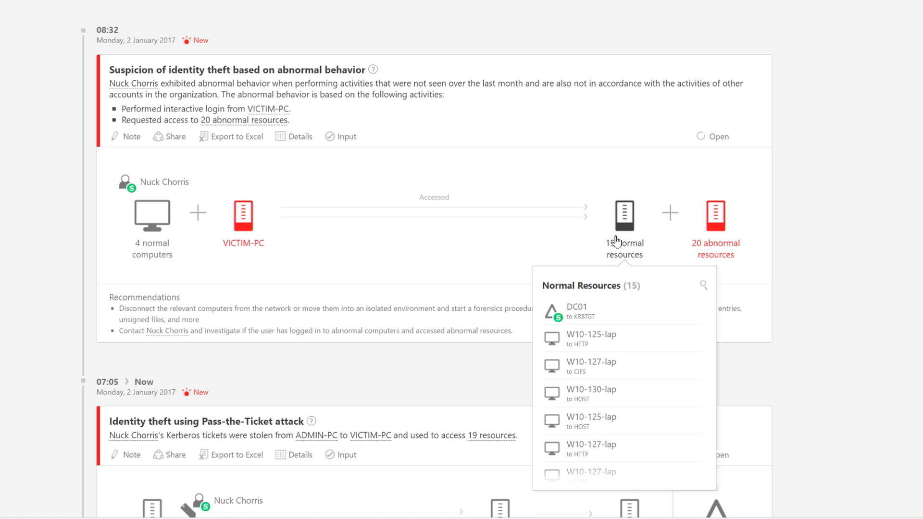
left_click(642, 242)
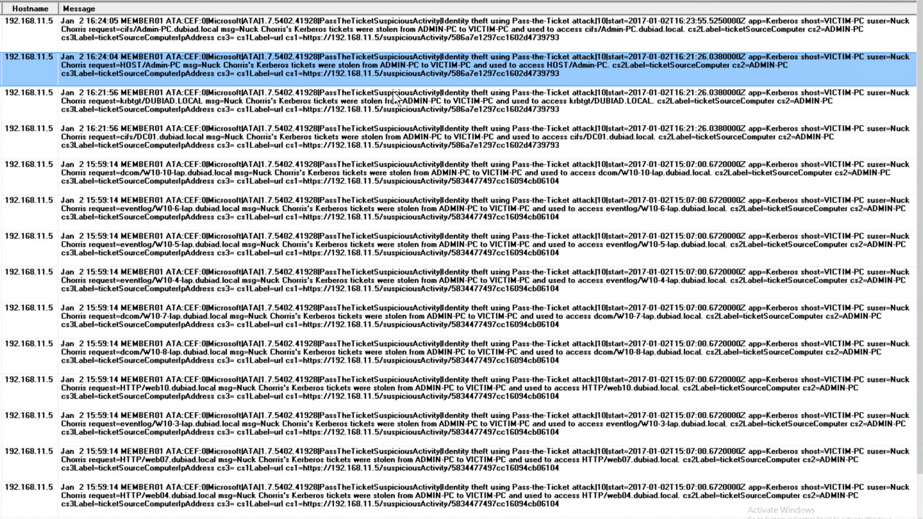
Inspect the krbtgt Pass-the-Ticket syslog entry from 192.168.11.5
left_click(394, 96)
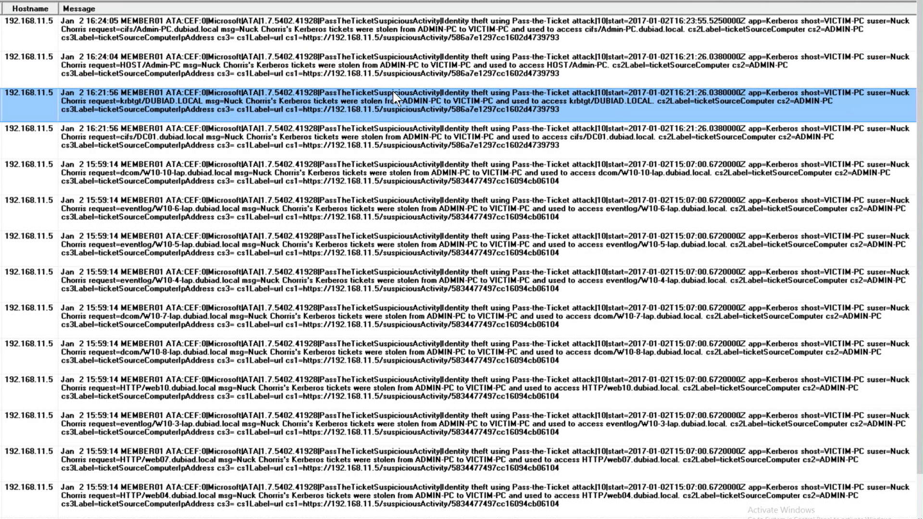